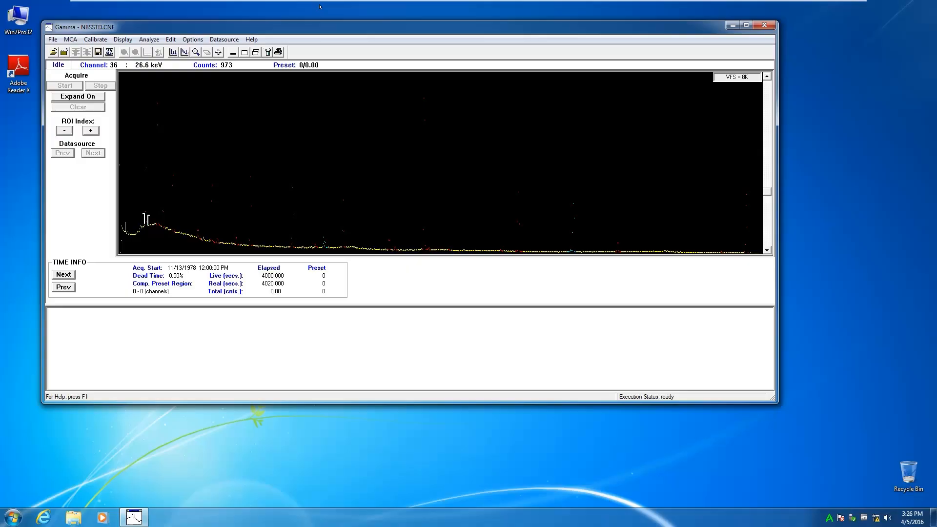
# Launch Geometry Composer and open 60-mm-H2O-in MBKr.geo from the Laboratory folder's SIMPLIFIED_MARINELLI_BEAKER subfolder.
pyautogui.click(192, 40)
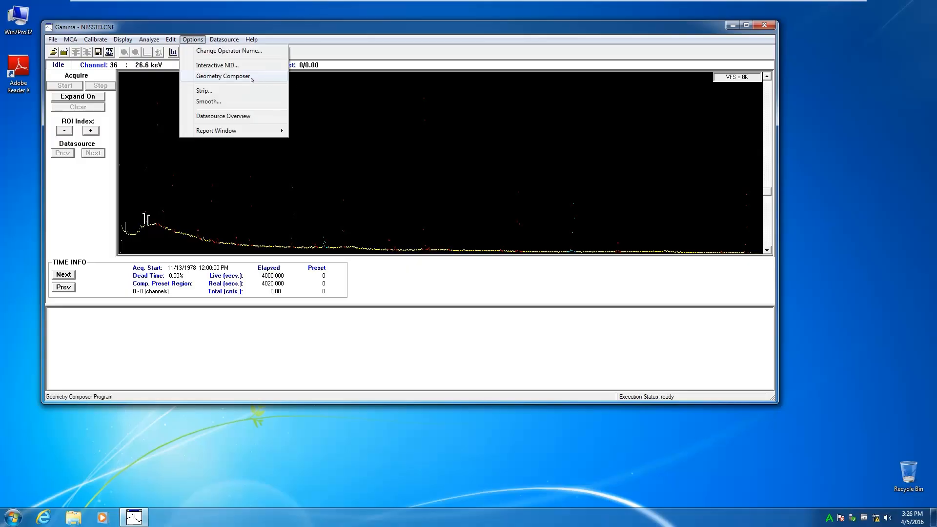
pyautogui.click(223, 76)
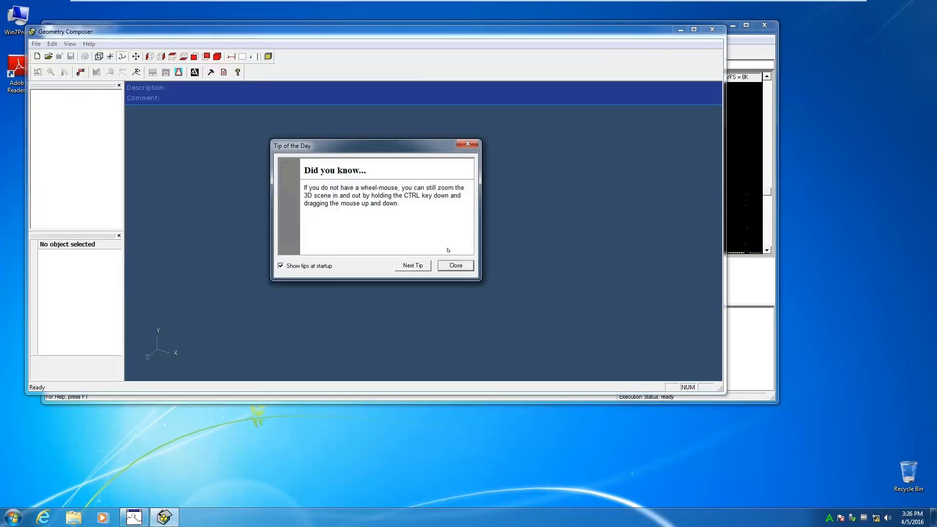
pyautogui.click(457, 265)
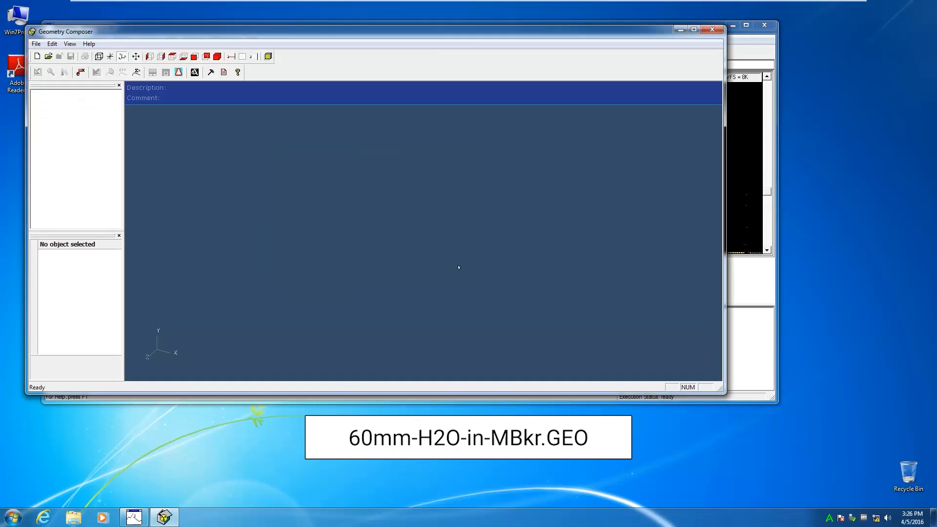
pyautogui.click(48, 56)
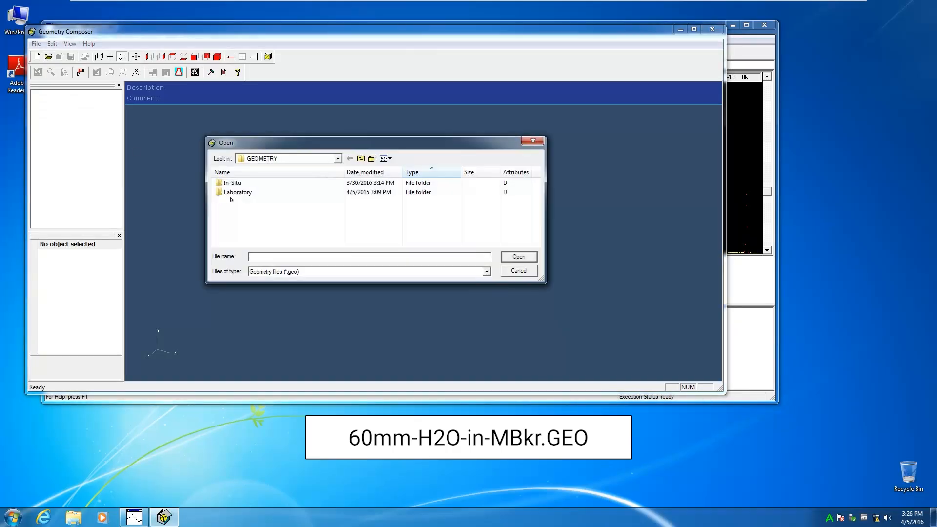
pyautogui.doubleClick(233, 193)
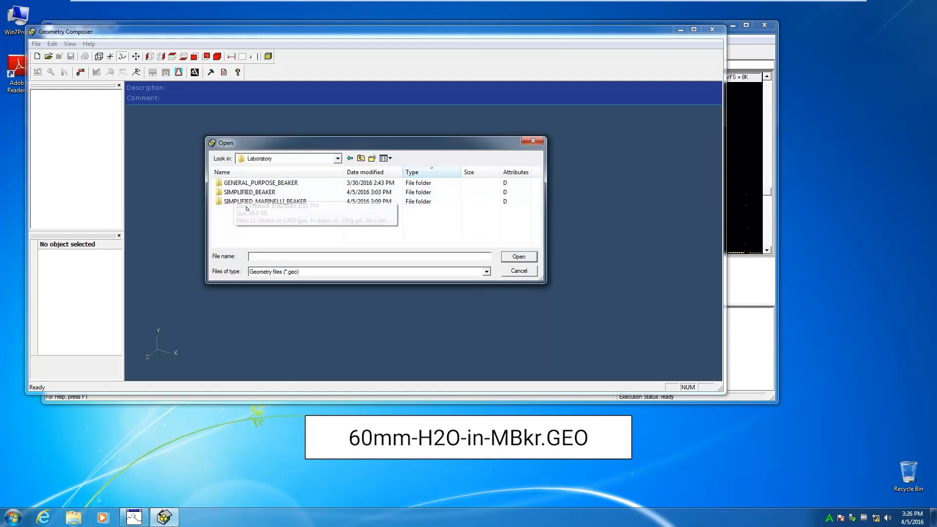
pyautogui.doubleClick(246, 200)
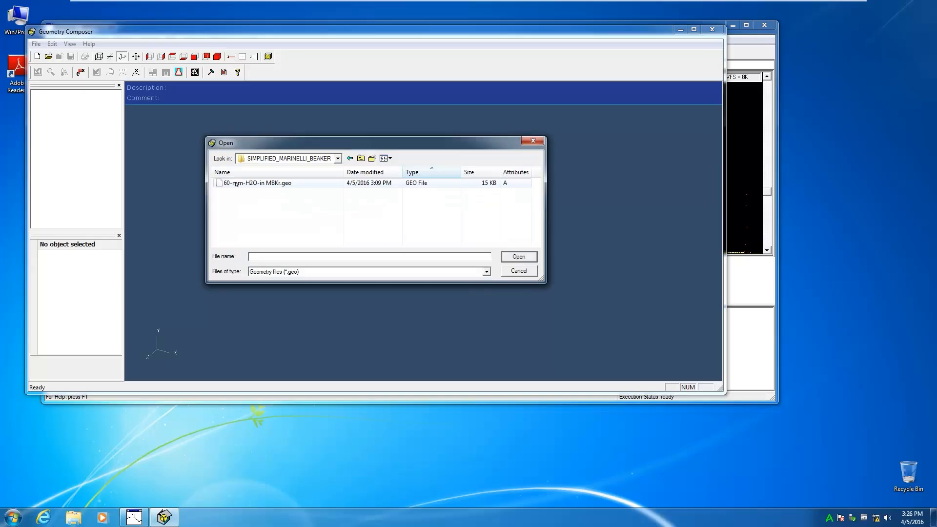
pyautogui.doubleClick(236, 184)
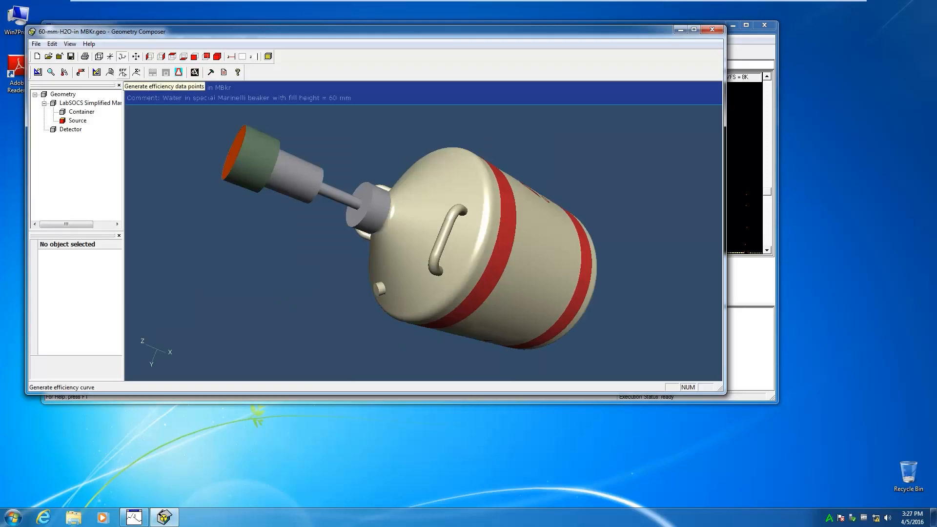
# Generate the efficiency data points for the Marinelli beaker geometry and exit Geometry Composer.
pyautogui.click(123, 72)
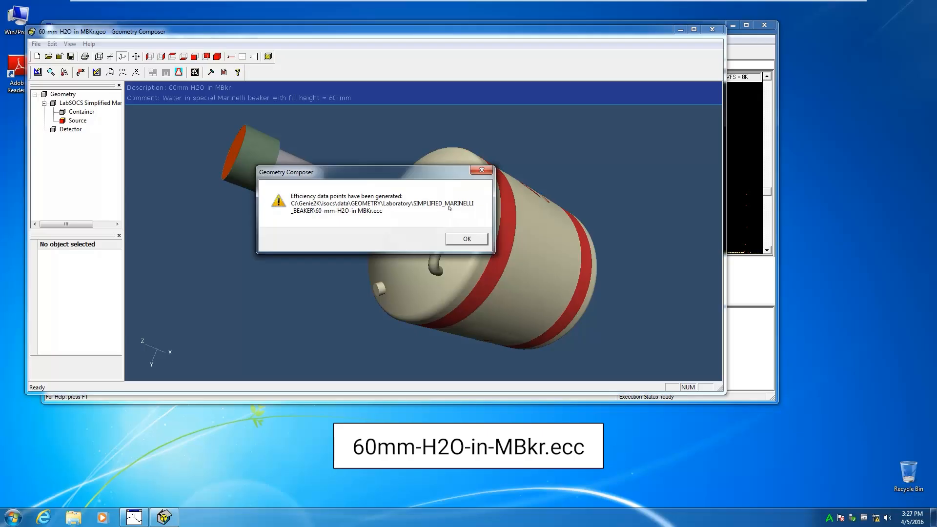
pyautogui.click(480, 240)
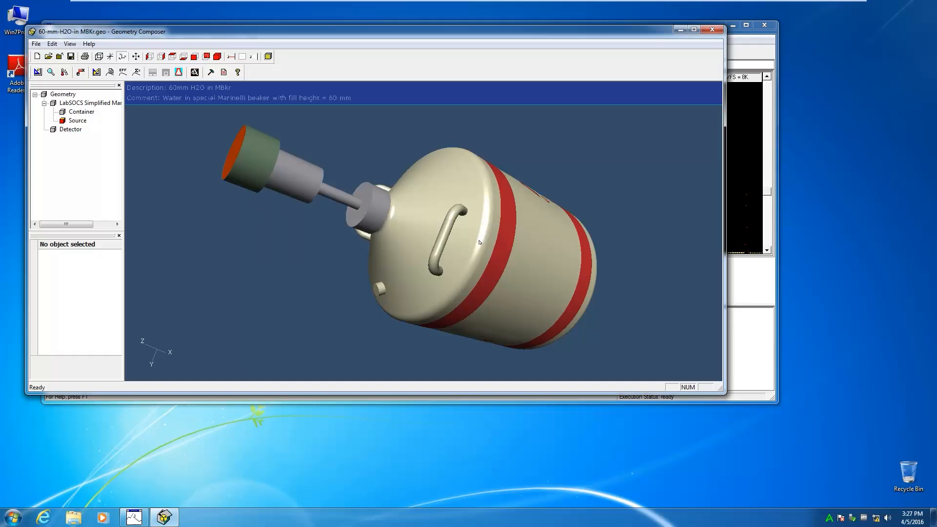
pyautogui.click(36, 44)
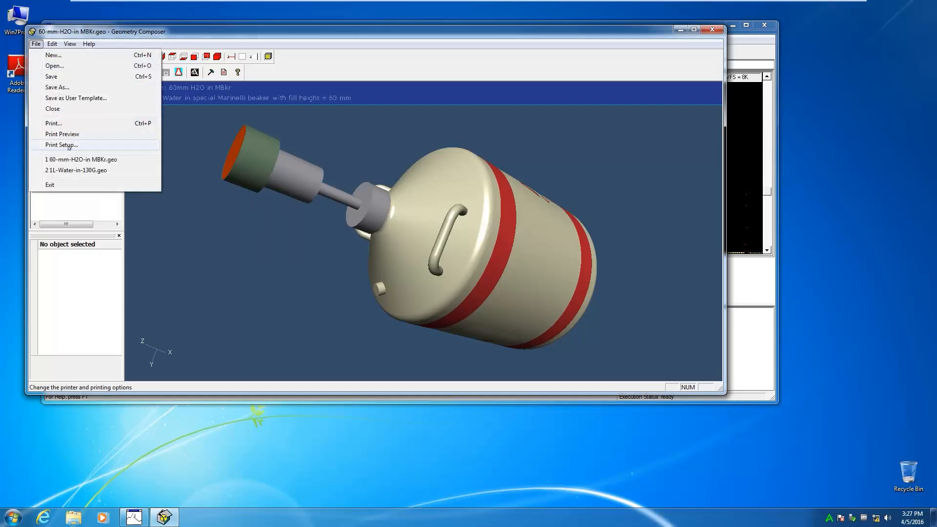
pyautogui.click(69, 185)
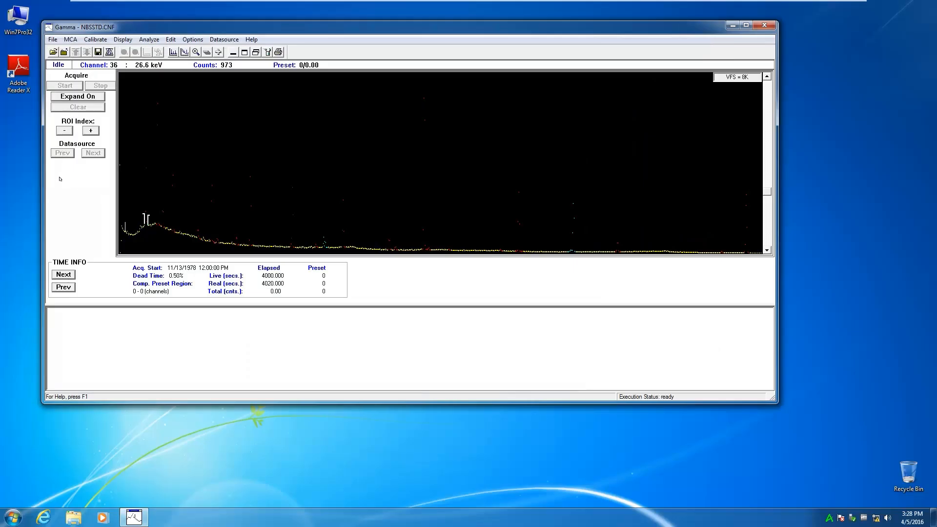
# Run an ISOCS/LabSOCS efficiency calibration from 60-mm-H2O-in MBKr.ecc, using the plain Efficiency factor.
pyautogui.click(94, 40)
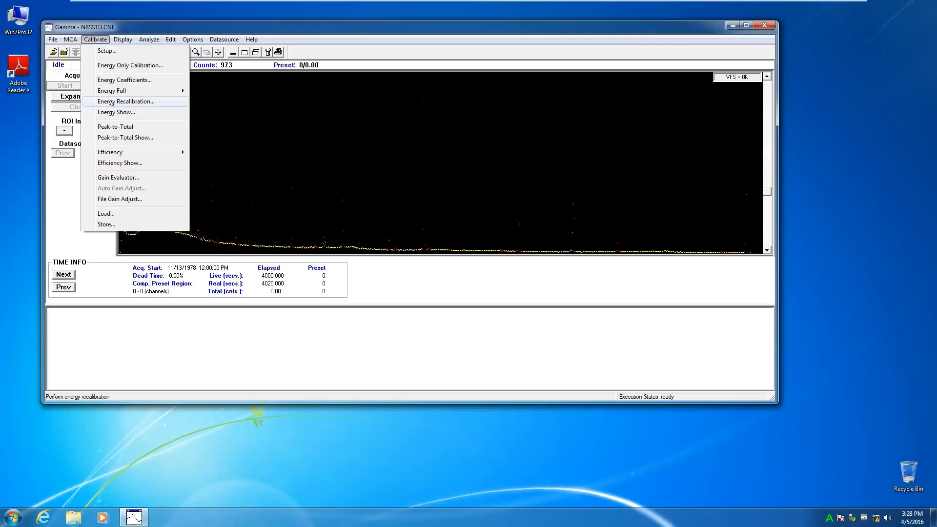
pyautogui.moveTo(185, 152)
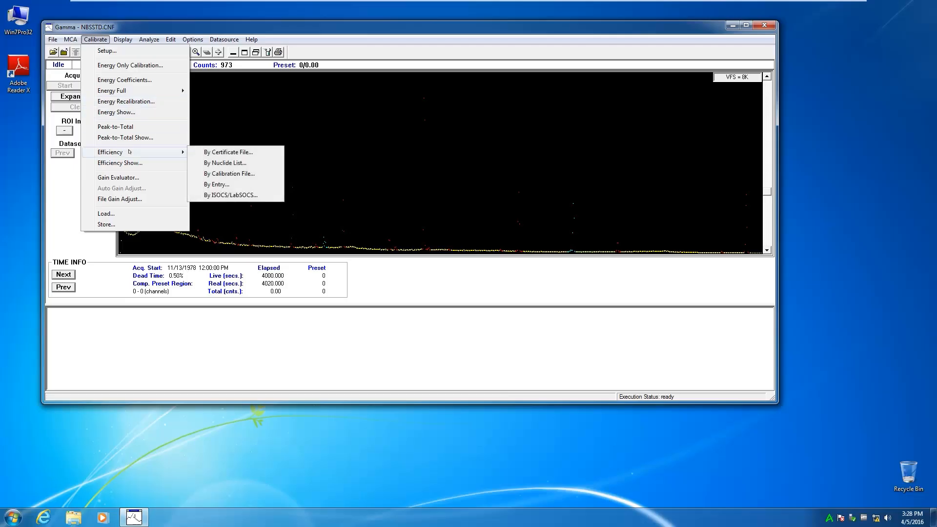
pyautogui.click(252, 195)
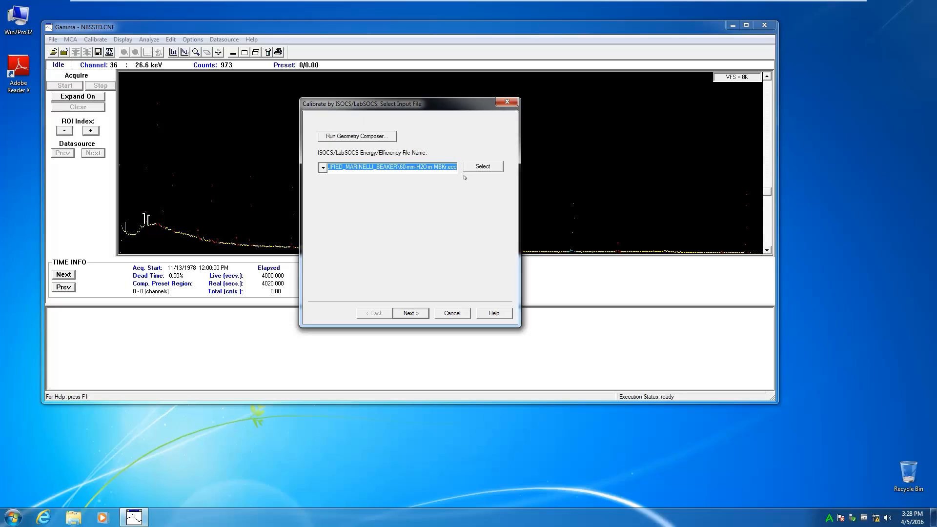
pyautogui.click(419, 313)
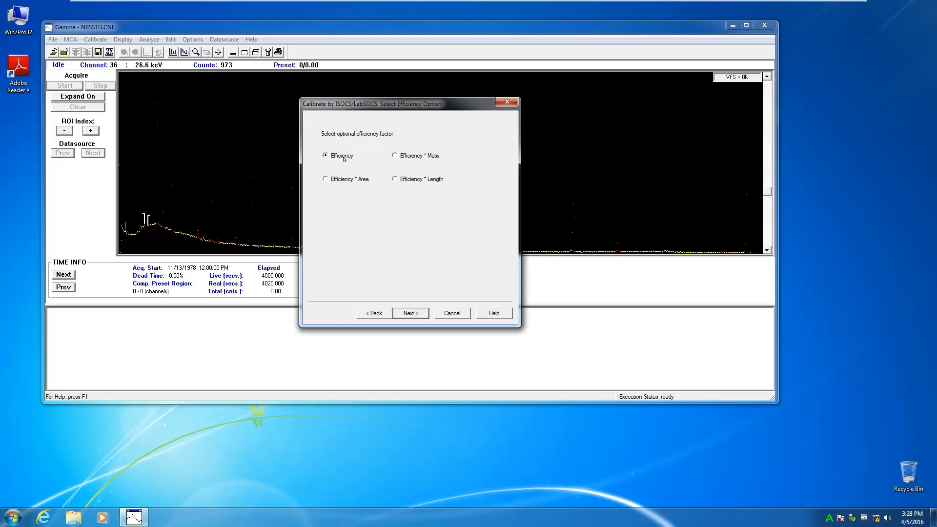
pyautogui.click(411, 313)
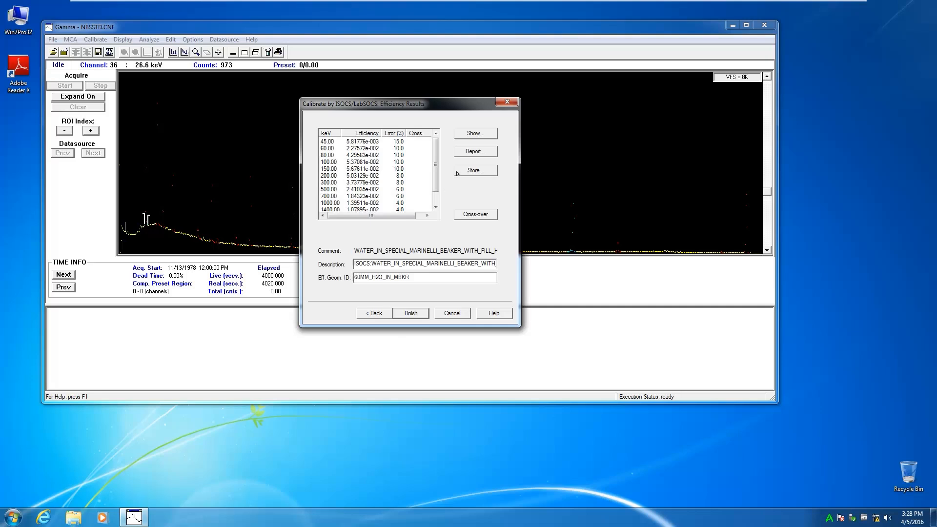
# Show the efficiency calibration curves and set the curve type to Interpolated.
pyautogui.click(480, 134)
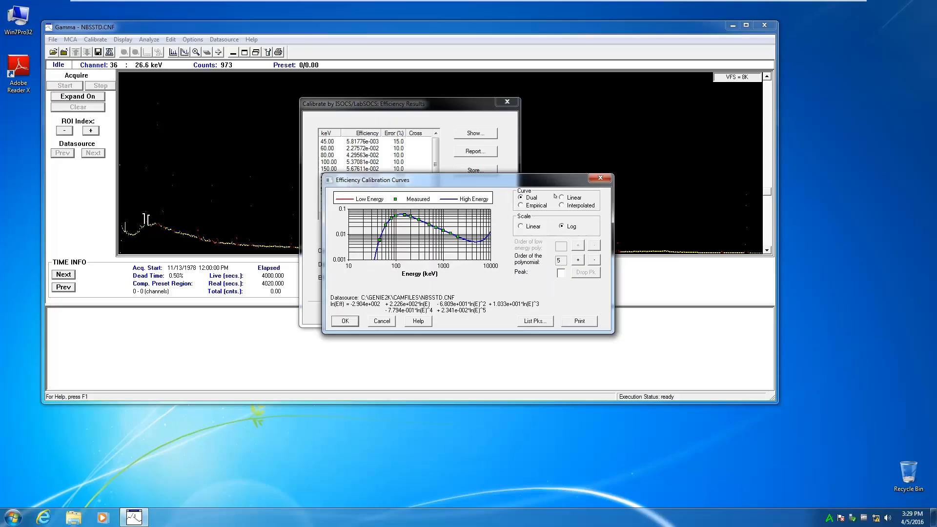
pyautogui.click(577, 206)
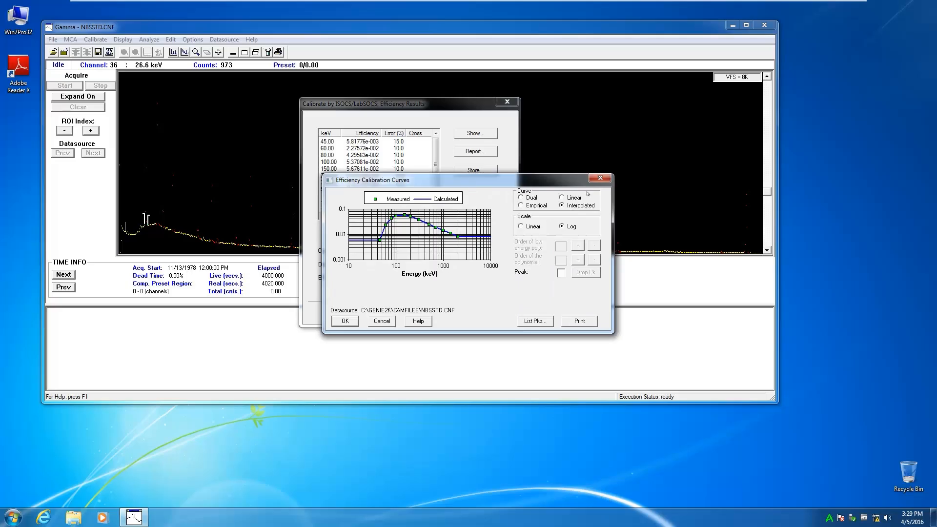
pyautogui.click(345, 321)
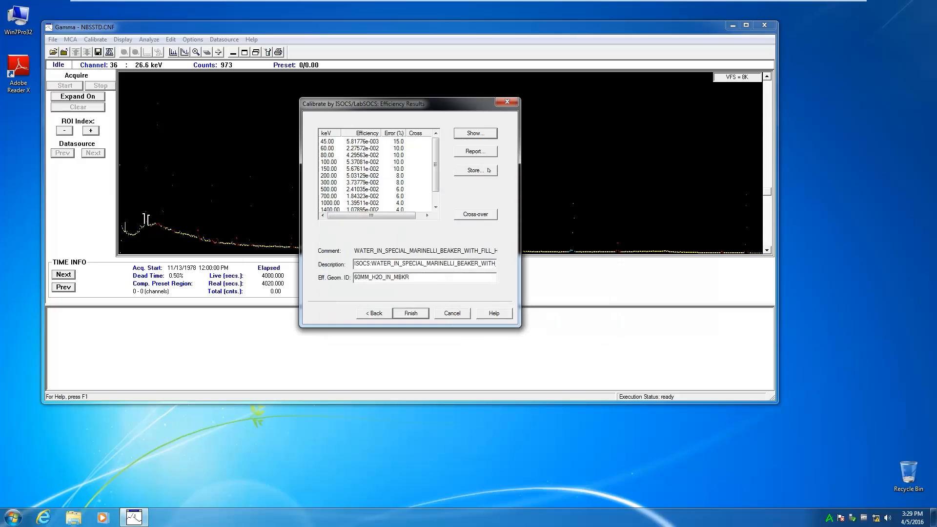
# Store the efficiency calibration in CALFILES as the calibration file 60MM-H2O-IN-MBKR.
pyautogui.click(475, 170)
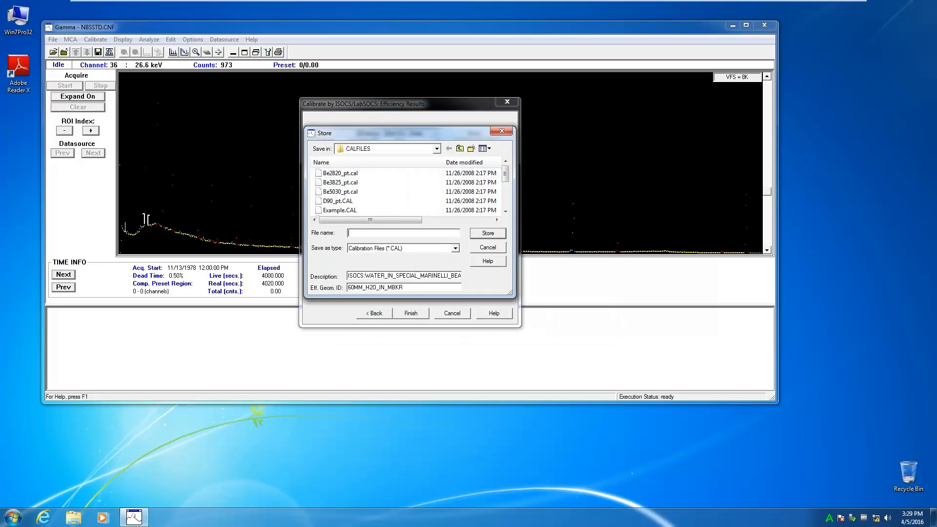
pyautogui.write('60MM')
pyautogui.write('-H2O')
pyautogui.write('-IN-MBKR')
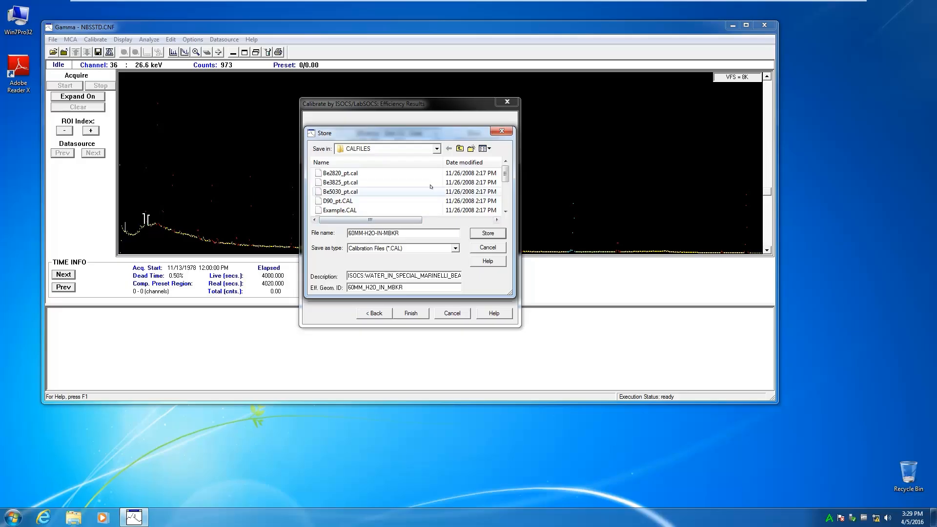
pyautogui.click(485, 235)
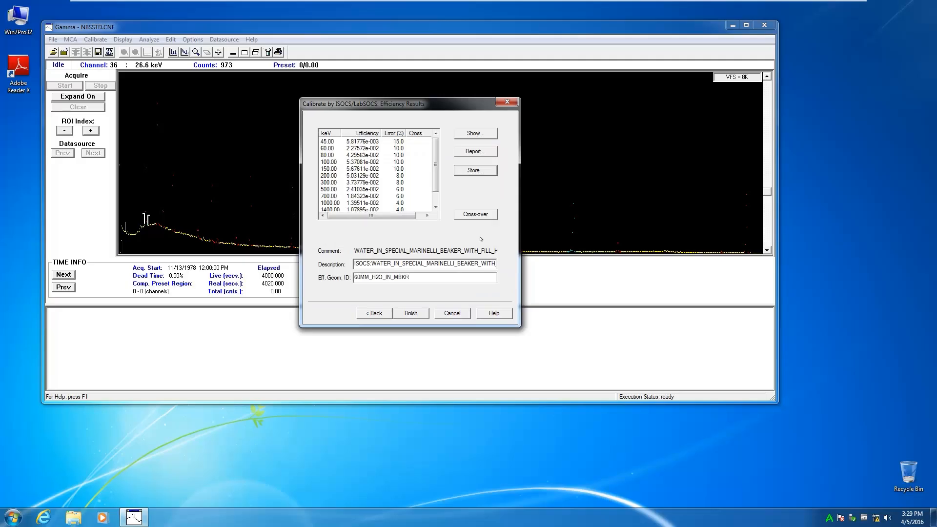
# Review the ISOCS/LabSOCS results report down to its energy and efficiency table, and finish the calibration.
pyautogui.click(475, 152)
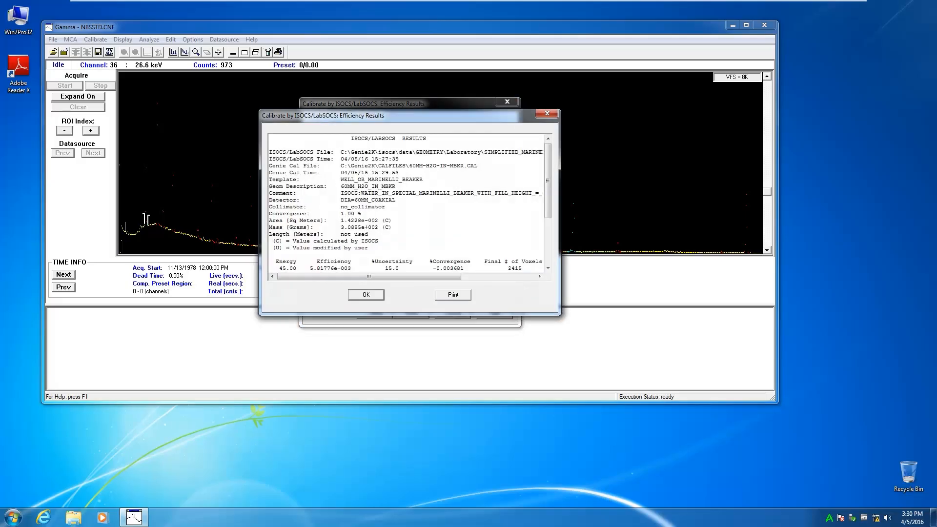
pyautogui.moveTo(558, 169); pyautogui.dragTo(560, 240)
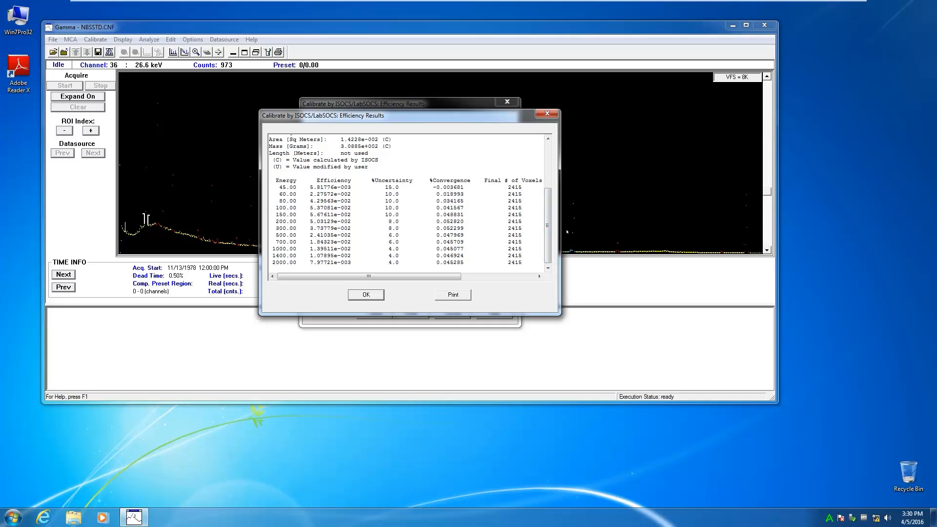
pyautogui.click(366, 295)
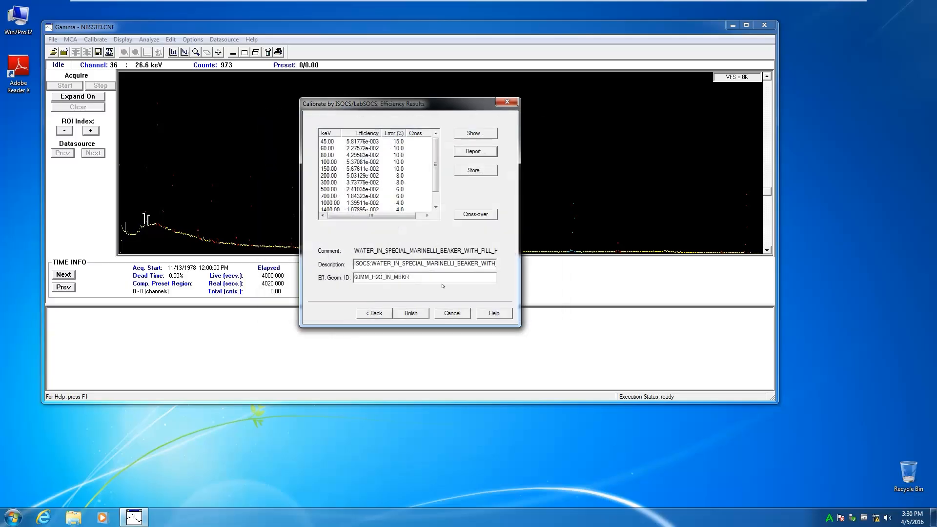
pyautogui.click(413, 313)
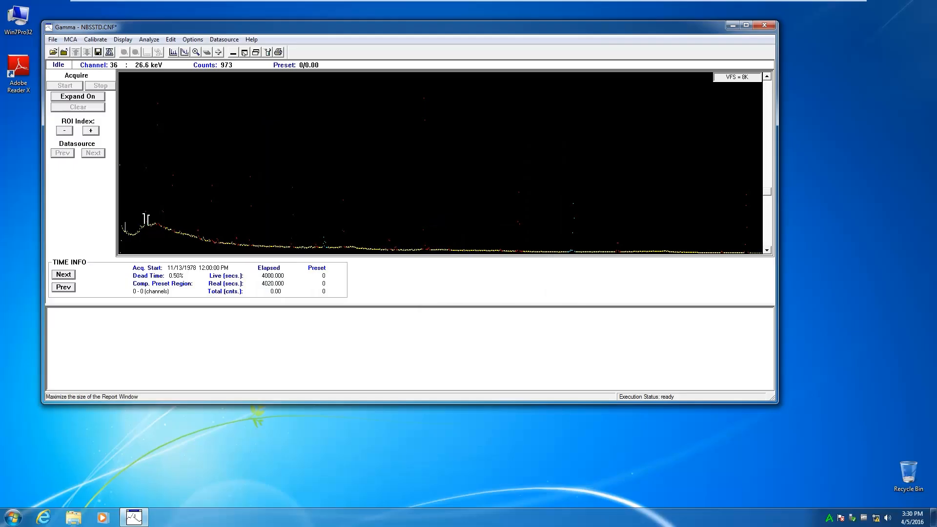
# Maximize the report window, run the standard ANALYSIS.TPL report for the EffCal section to screen, and review it from its beginning.
pyautogui.click(245, 53)
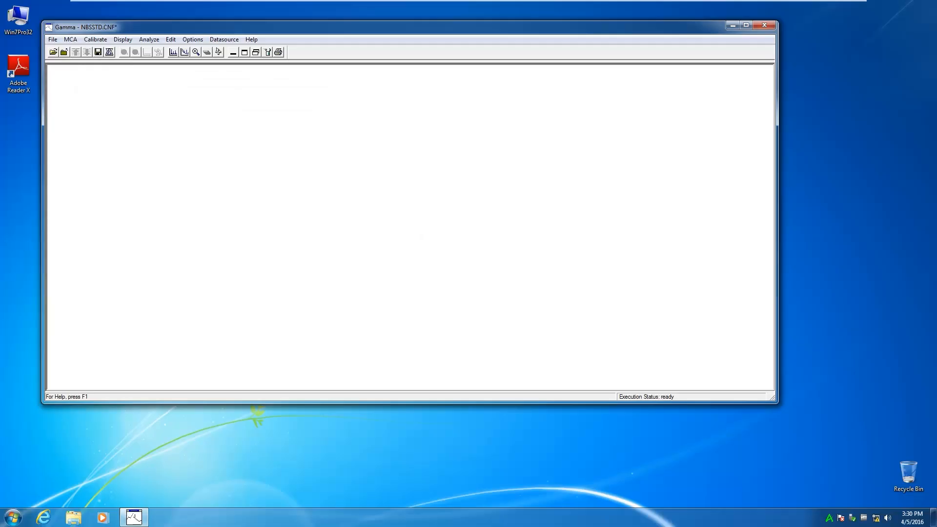
pyautogui.click(149, 39)
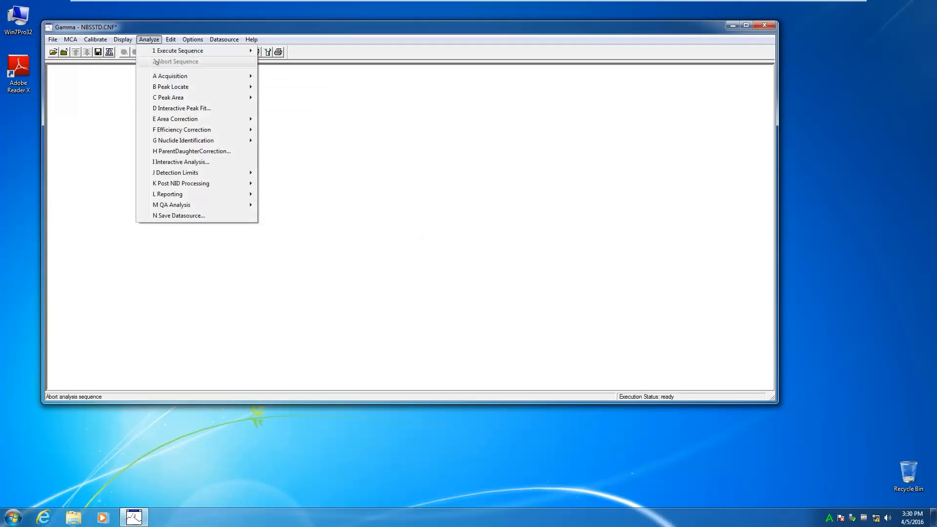
pyautogui.moveTo(230, 195)
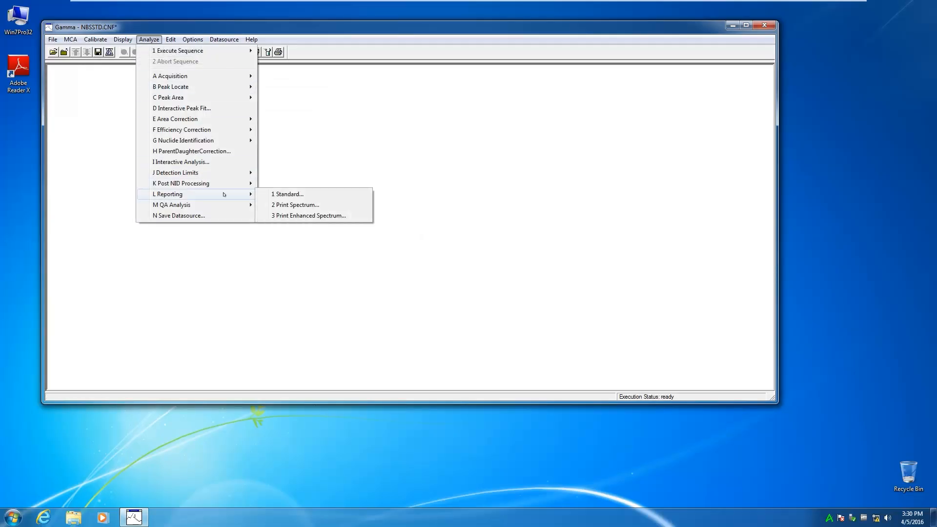
pyautogui.click(279, 195)
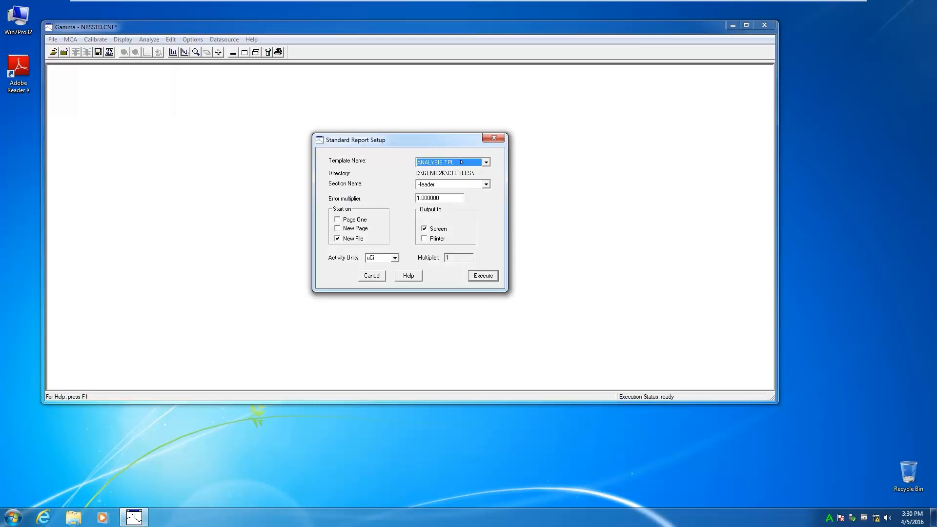
pyautogui.click(485, 185)
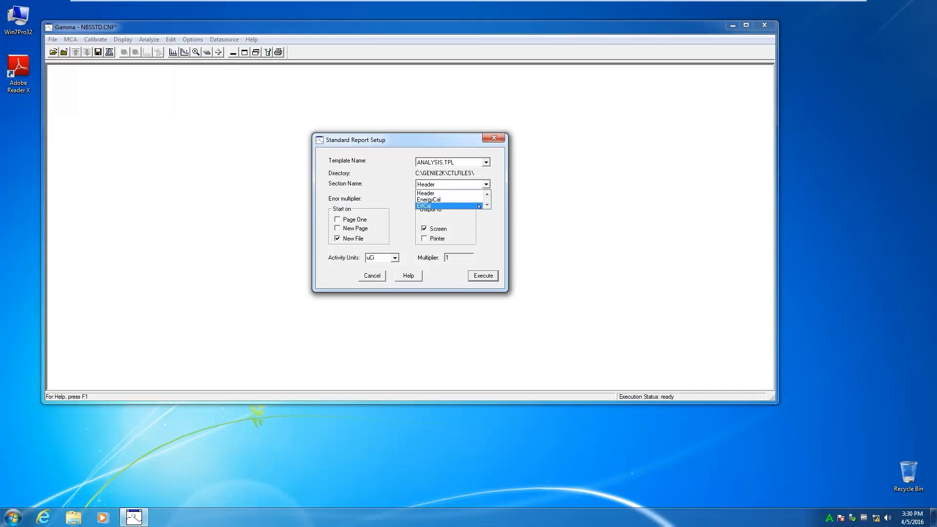
pyautogui.click(453, 206)
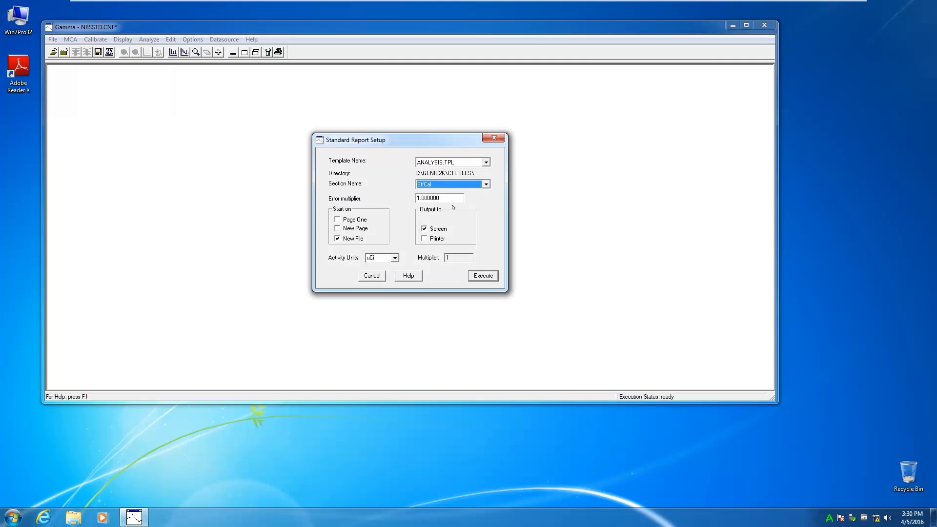
pyautogui.click(483, 276)
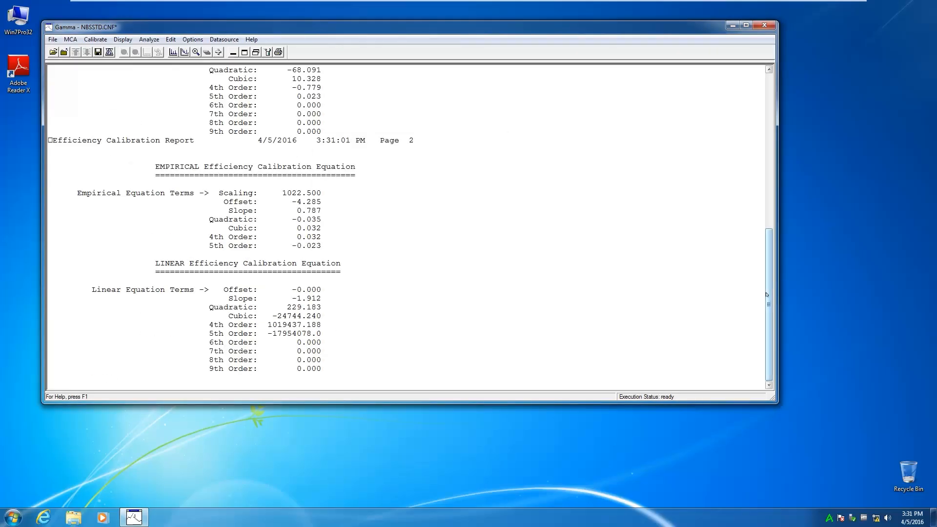
pyautogui.scroll(13, 410, 228)
pyautogui.moveTo(87, 105); pyautogui.dragTo(371, 105)
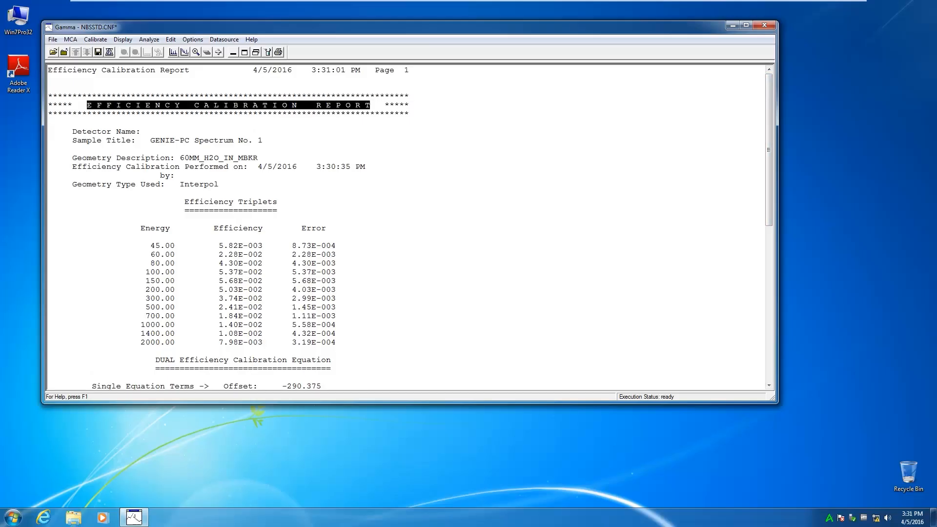
pyautogui.moveTo(767, 225); pyautogui.dragTo(761, 353)
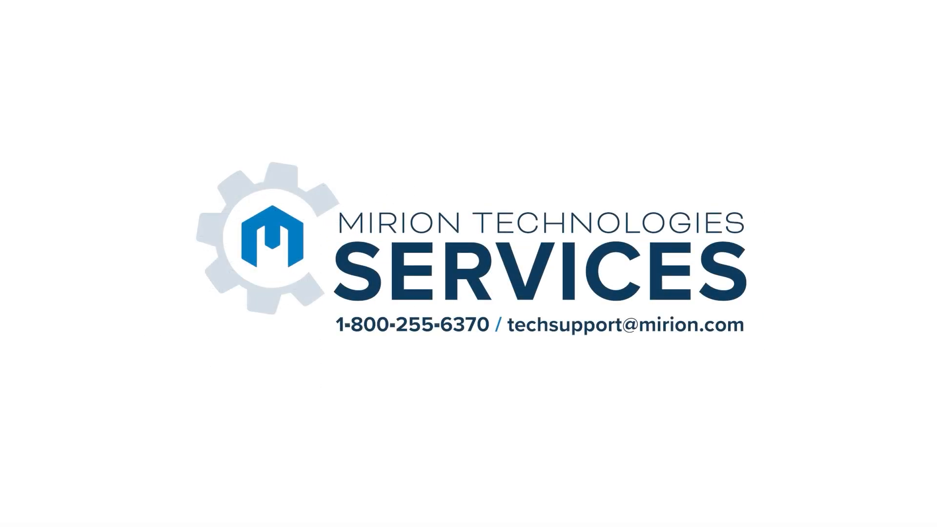